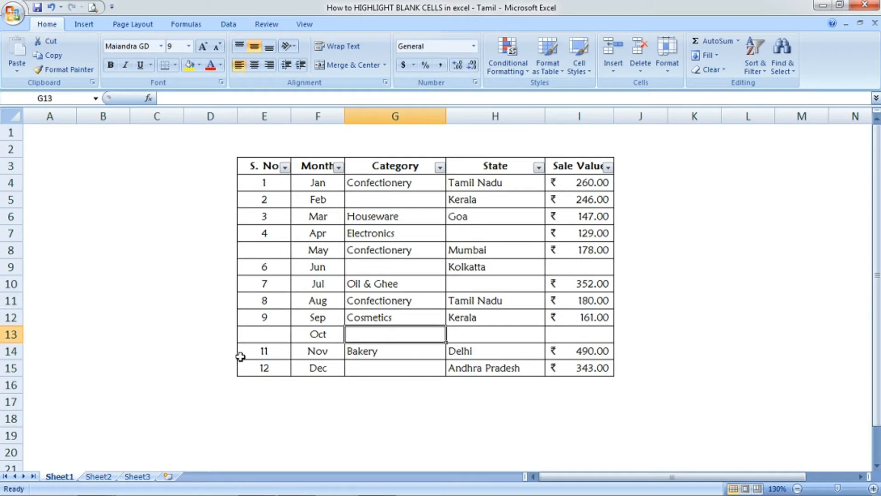
Start a new conditional formatting rule for the whole table E3:I15 that formats only cells containing blanks
{"action": "left_click", "coordinate": [247, 337]}
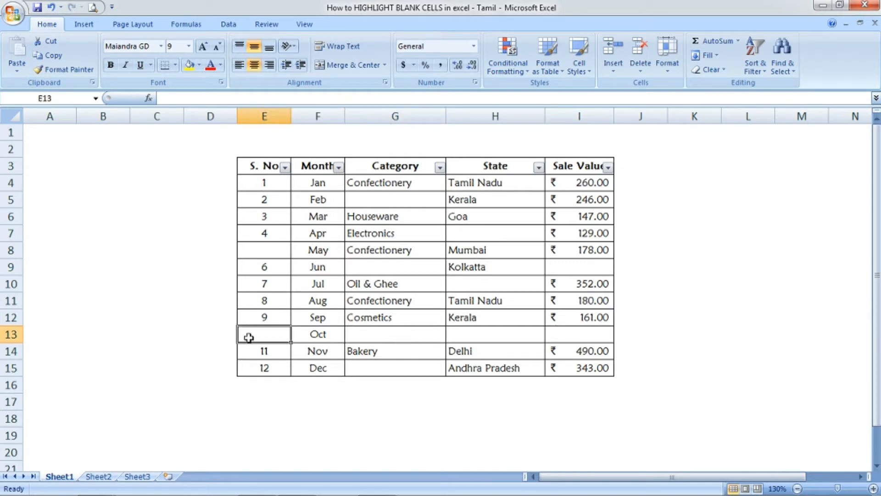
{"action": "left_click", "coordinate": [274, 166]}
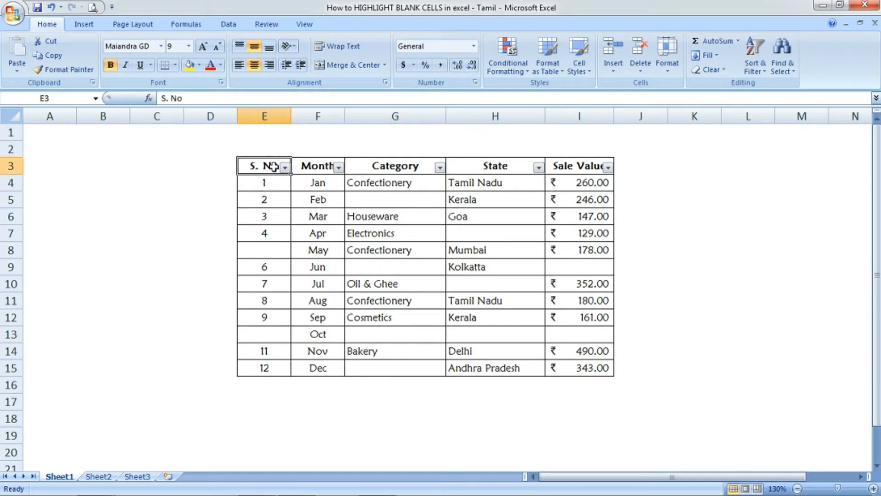
{"action": "left_click_drag", "start_coordinate": [273, 167], "coordinate": [580, 370]}
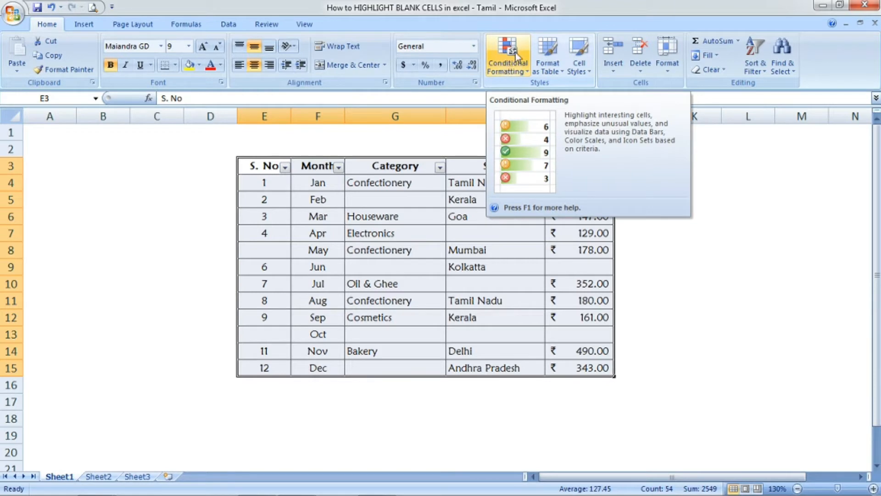
{"action": "left_click", "coordinate": [513, 67]}
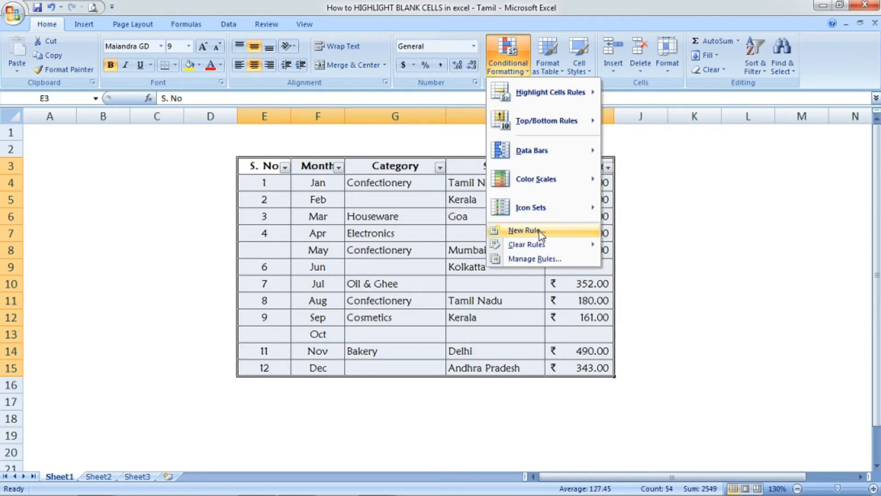
{"action": "left_click", "coordinate": [524, 231]}
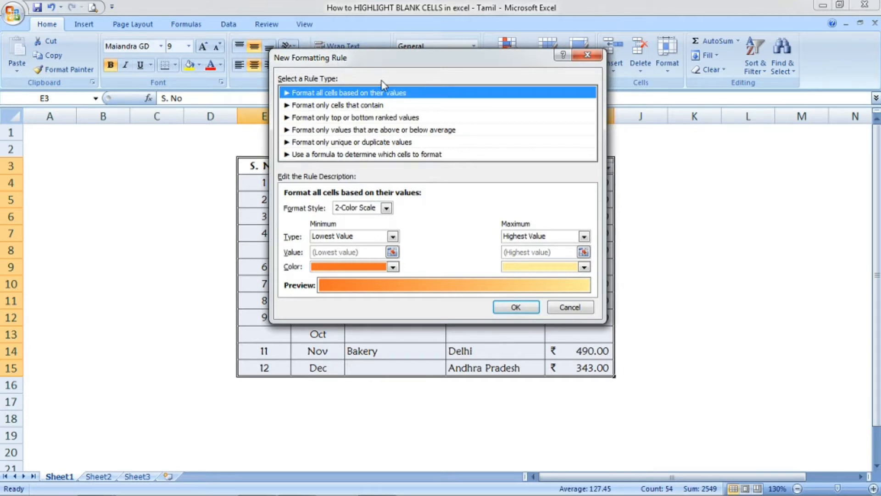
{"action": "left_click", "coordinate": [349, 108]}
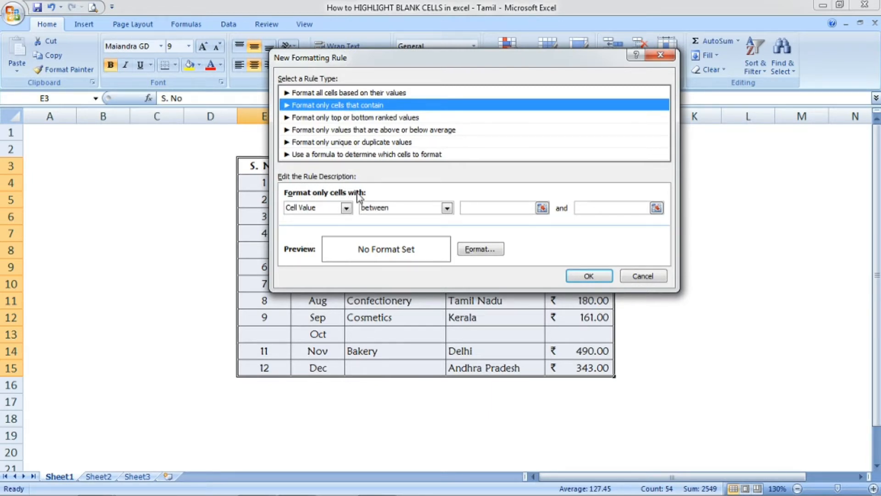
{"action": "left_click", "coordinate": [347, 208]}
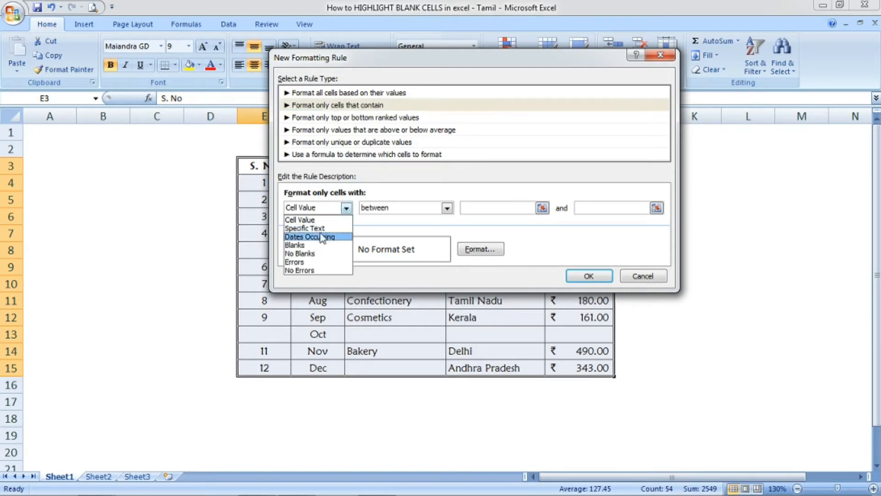
{"action": "left_click", "coordinate": [297, 245]}
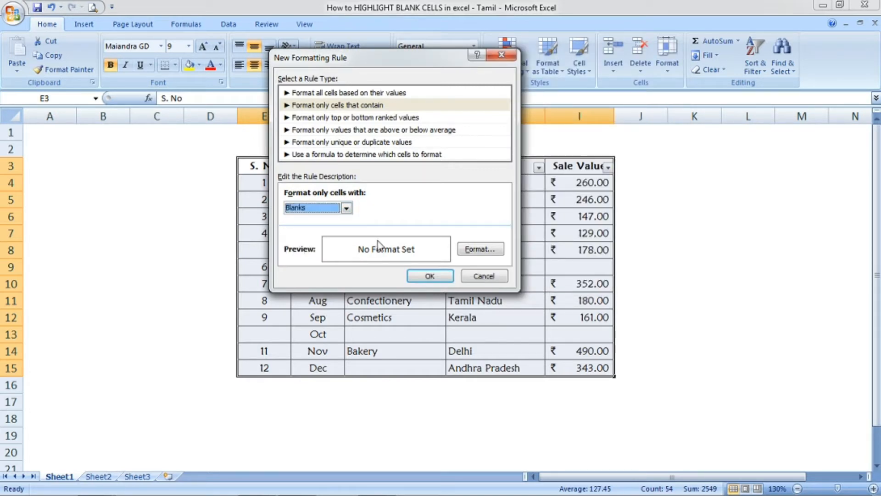
Give the blank-cell rule a tan background fill, one shade darker than the lightest tan, and apply it to the table
{"action": "left_click", "coordinate": [480, 249]}
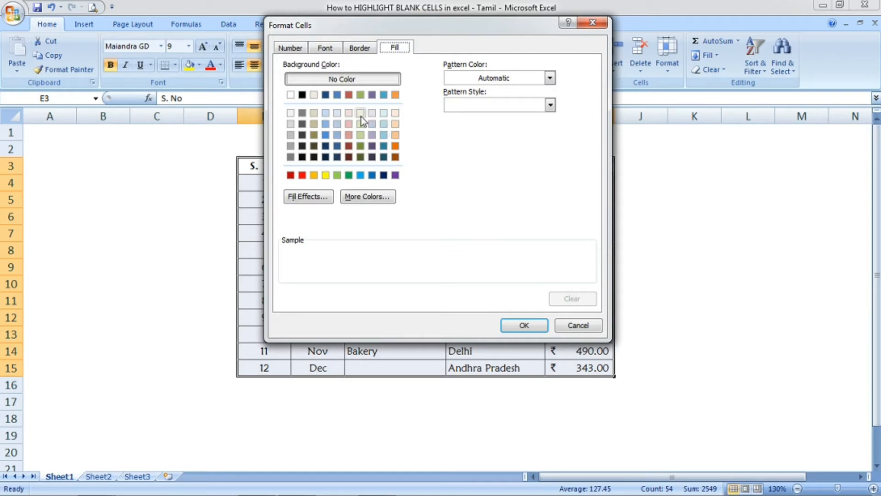
{"action": "left_click", "coordinate": [314, 123]}
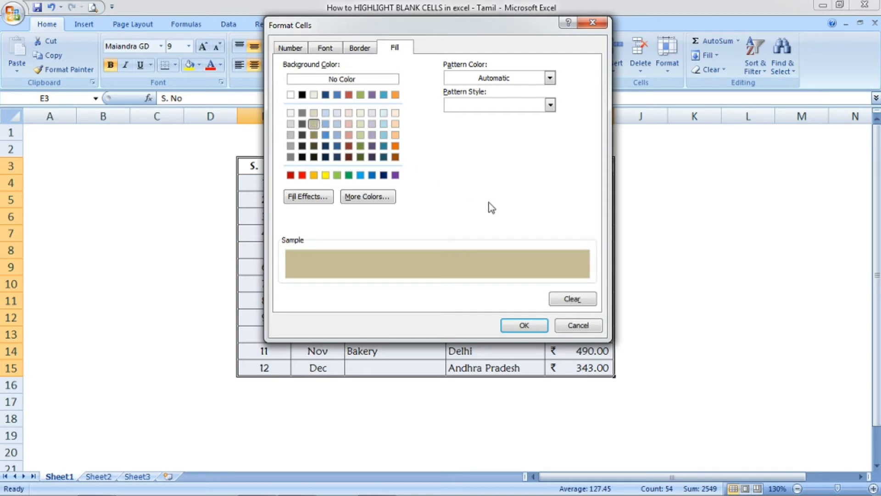
{"action": "left_click", "coordinate": [379, 199]}
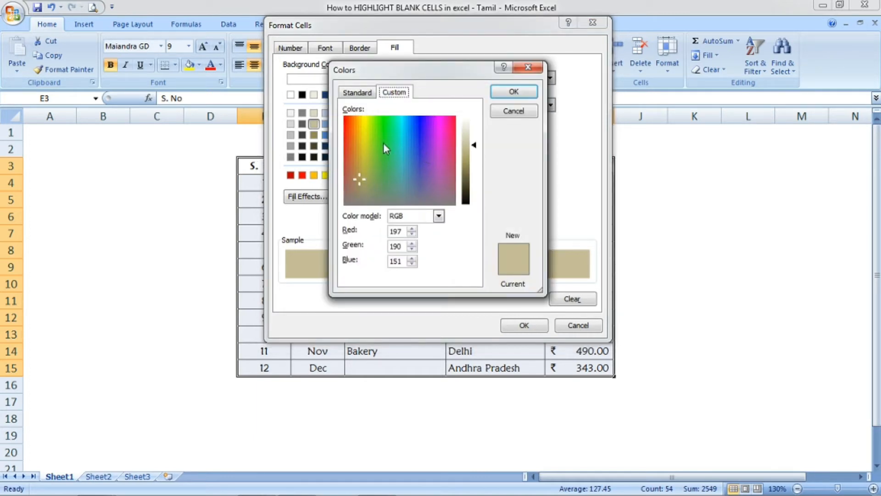
{"action": "left_click", "coordinate": [537, 72]}
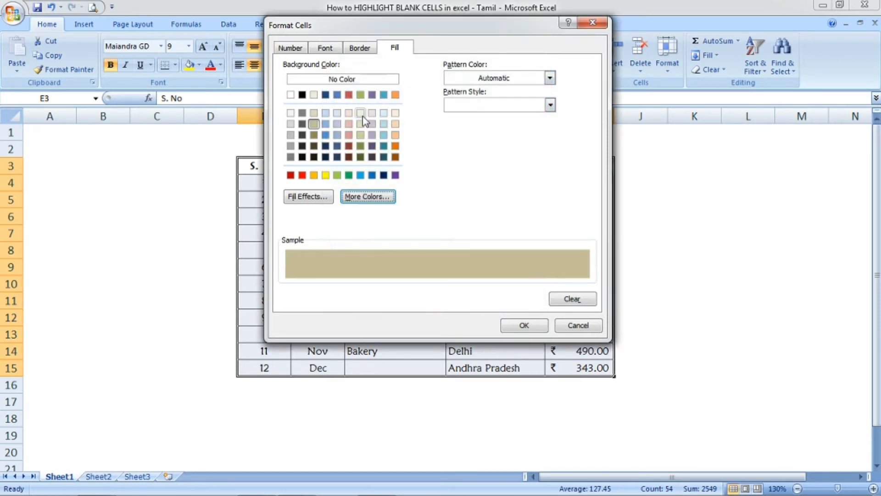
{"action": "left_click", "coordinate": [315, 126]}
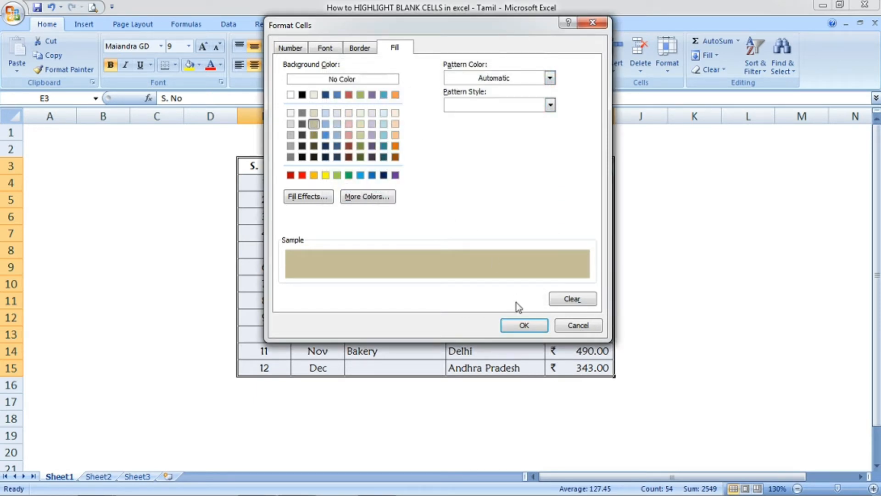
{"action": "left_click", "coordinate": [517, 331]}
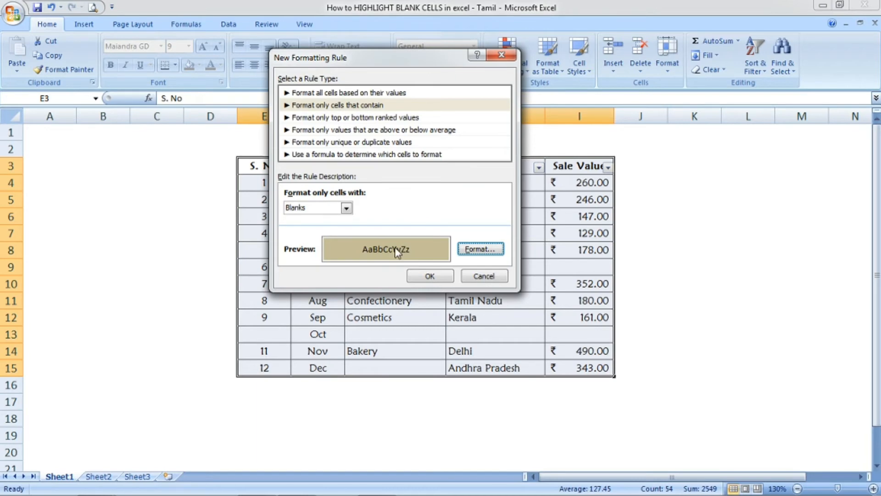
{"action": "left_click", "coordinate": [430, 275]}
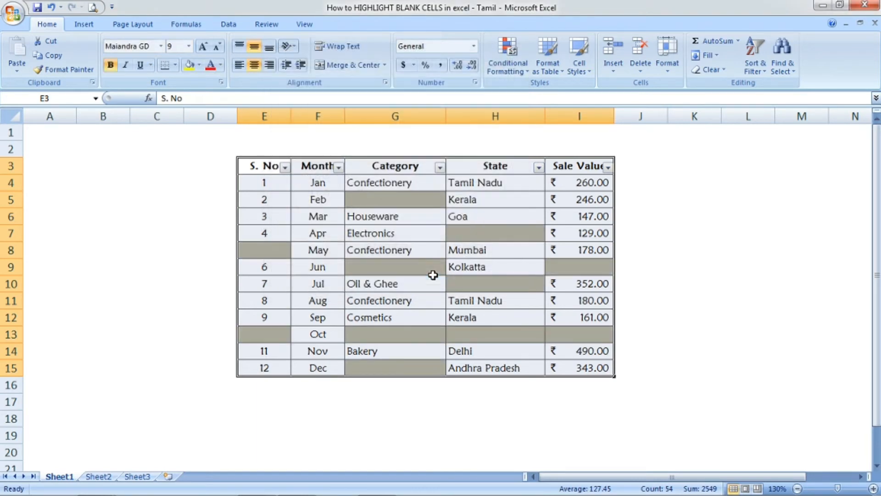
Examine the highlighted blank cells in the S. No, Category and State columns of the table
{"action": "left_click", "coordinate": [365, 229]}
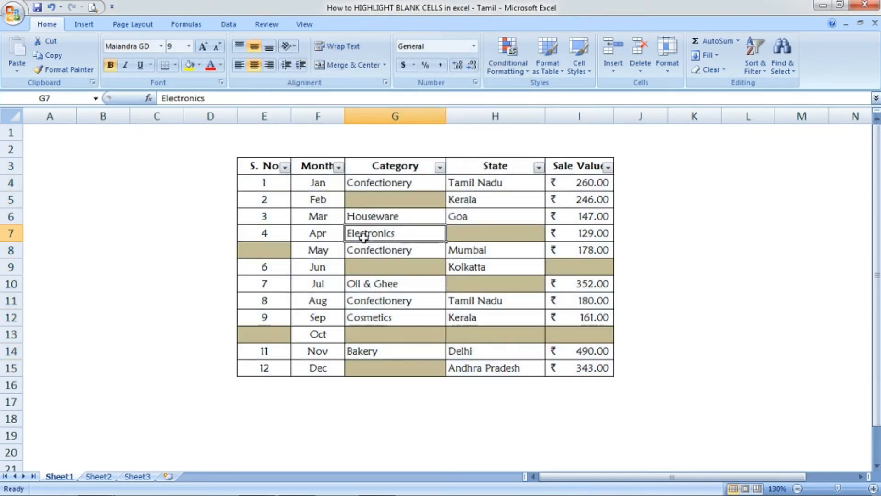
{"action": "left_click", "coordinate": [377, 201]}
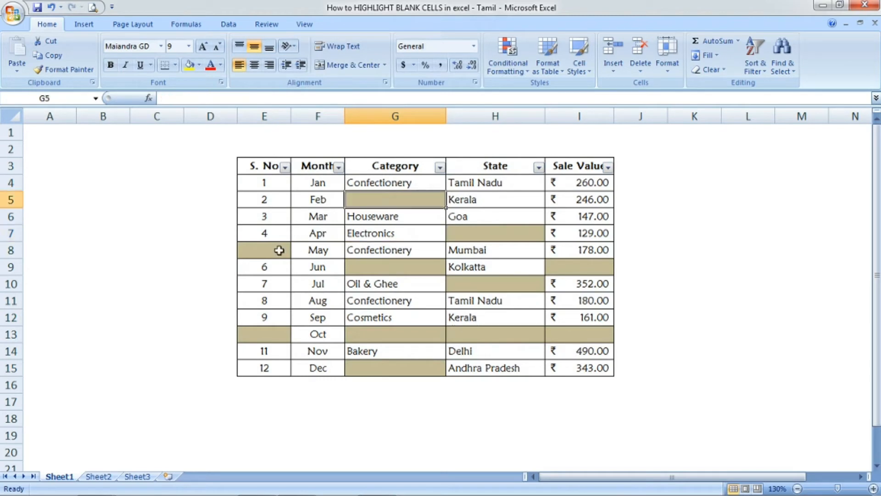
{"action": "left_click", "coordinate": [279, 250]}
{"action": "left_click", "coordinate": [276, 334]}
{"action": "left_click", "coordinate": [388, 335]}
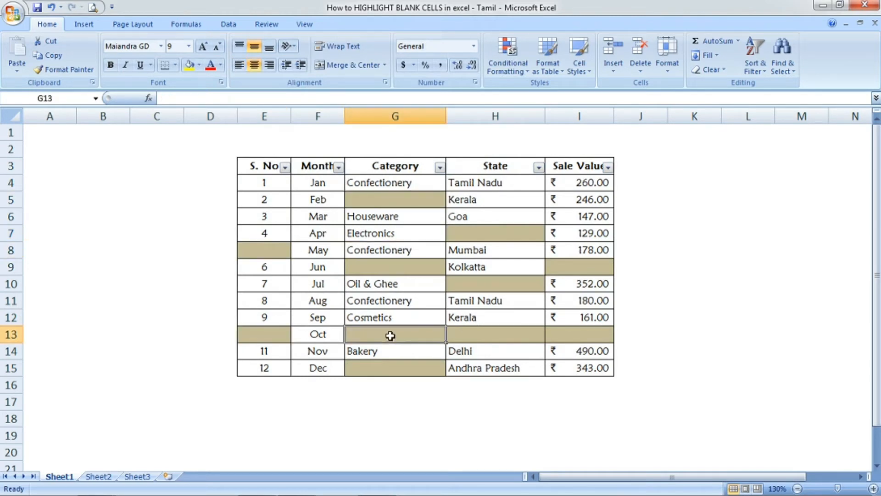
{"action": "left_click_drag", "start_coordinate": [480, 330], "coordinate": [490, 283]}
{"action": "left_click", "coordinate": [492, 283]}
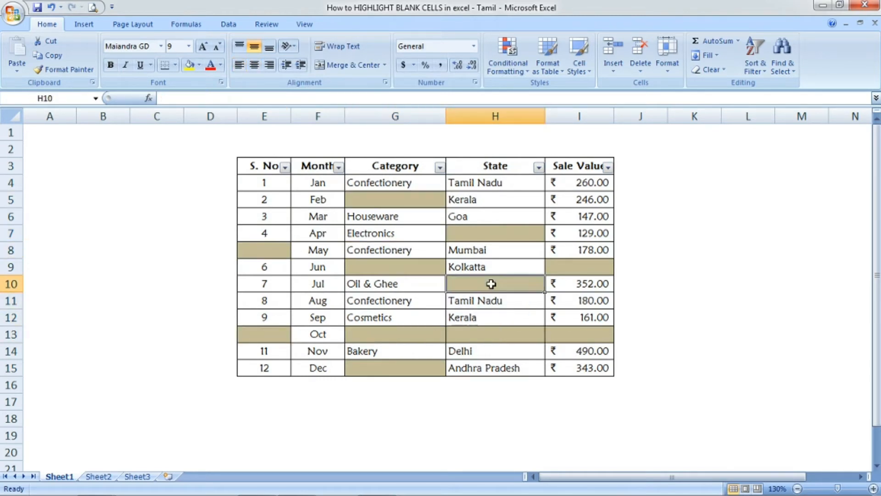
{"action": "left_click", "coordinate": [417, 270]}
Enter Tamil Nadu as the State for April in H7 and delete April's Category entry in G7
{"action": "left_click", "coordinate": [482, 234]}
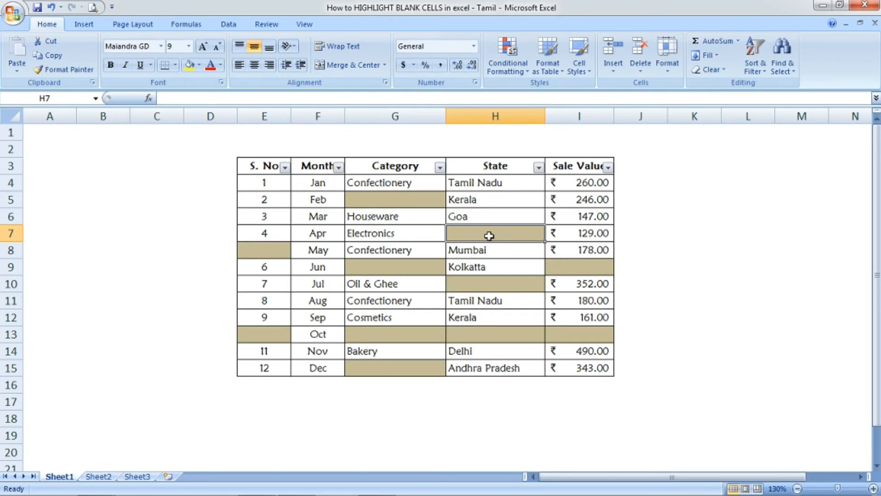
{"action": "type", "text": "Tamil "}
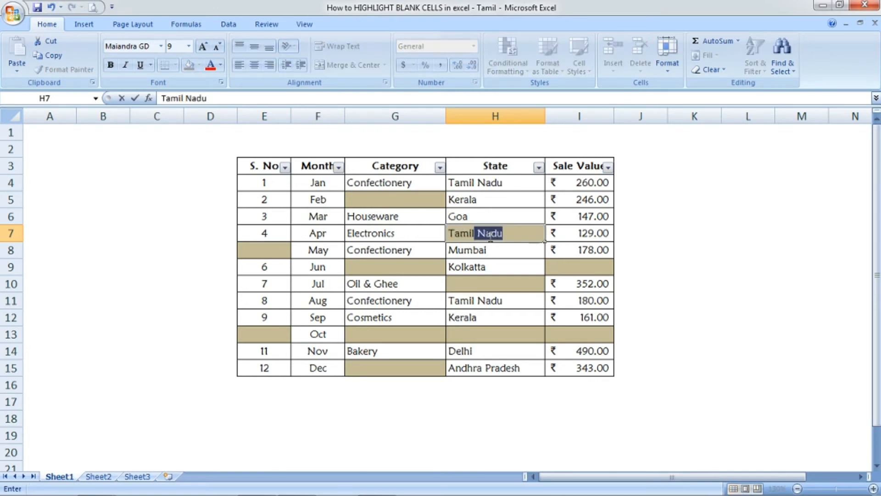
{"action": "type", "text": "Nadu"}
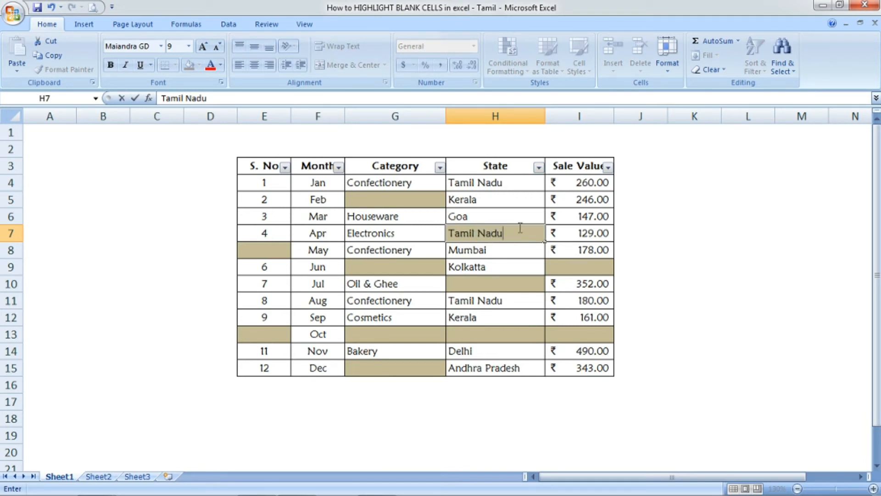
{"action": "key", "text": "Return"}
{"action": "left_click", "coordinate": [488, 234]}
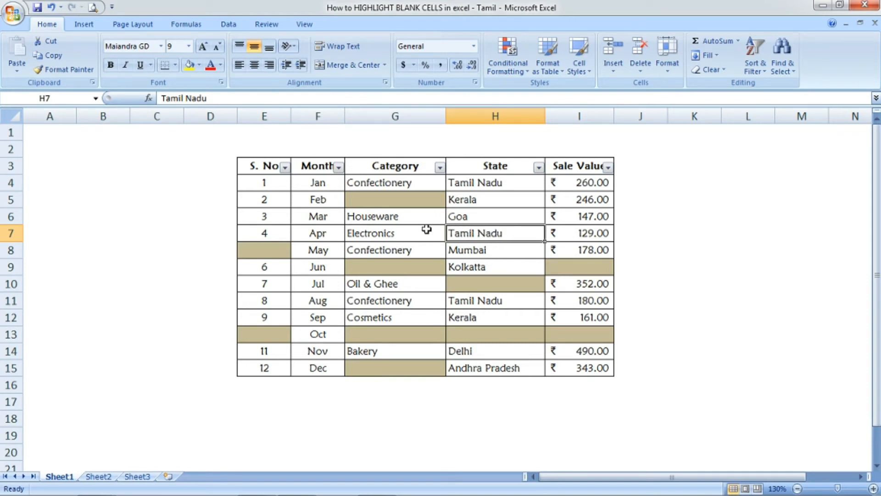
{"action": "left_click", "coordinate": [385, 234]}
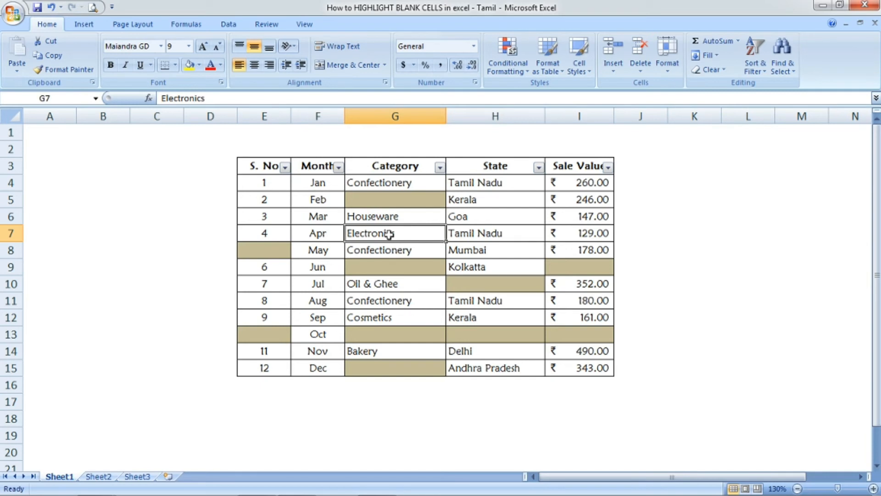
{"action": "key", "text": "Delete"}
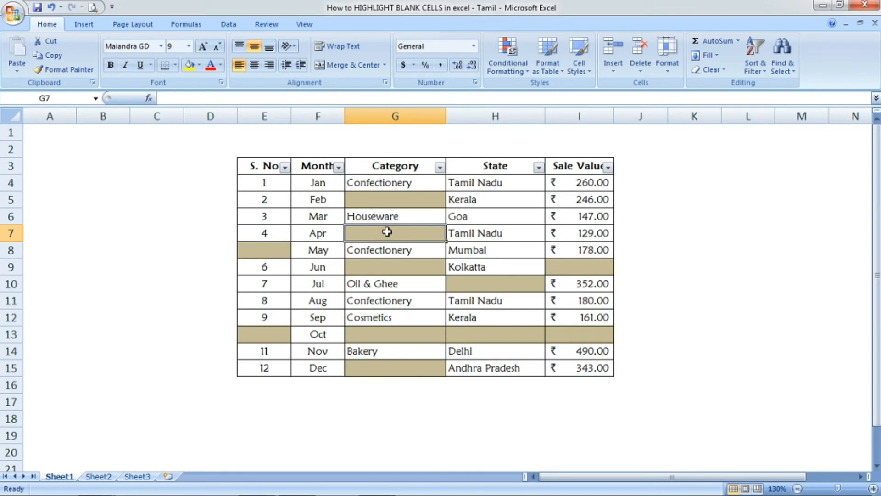
{"action": "left_click", "coordinate": [477, 248]}
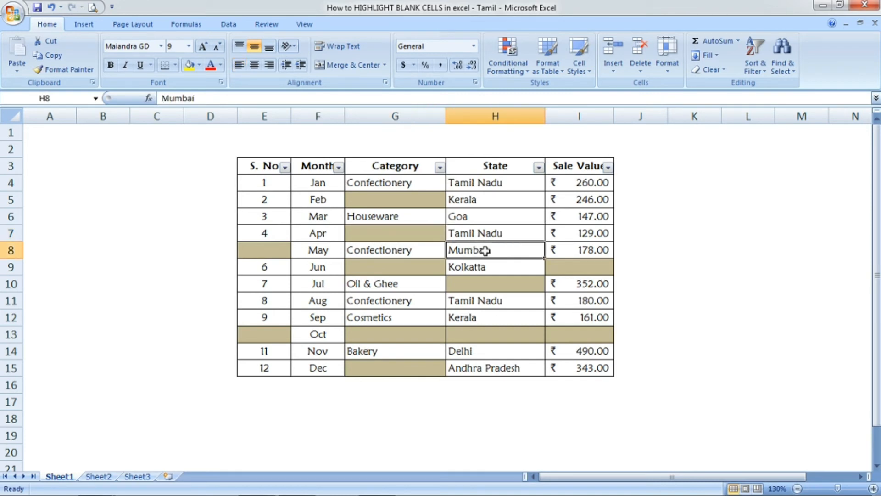
{"action": "left_click", "coordinate": [494, 263]}
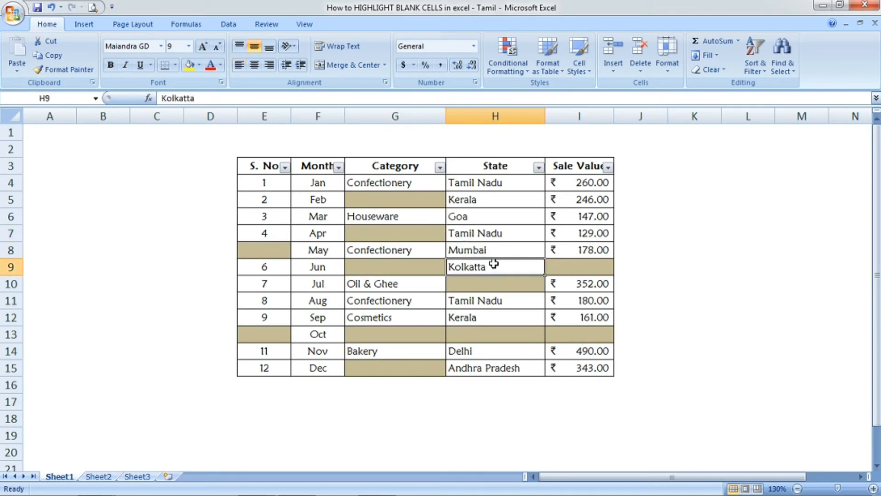
{"action": "left_click", "coordinate": [424, 284]}
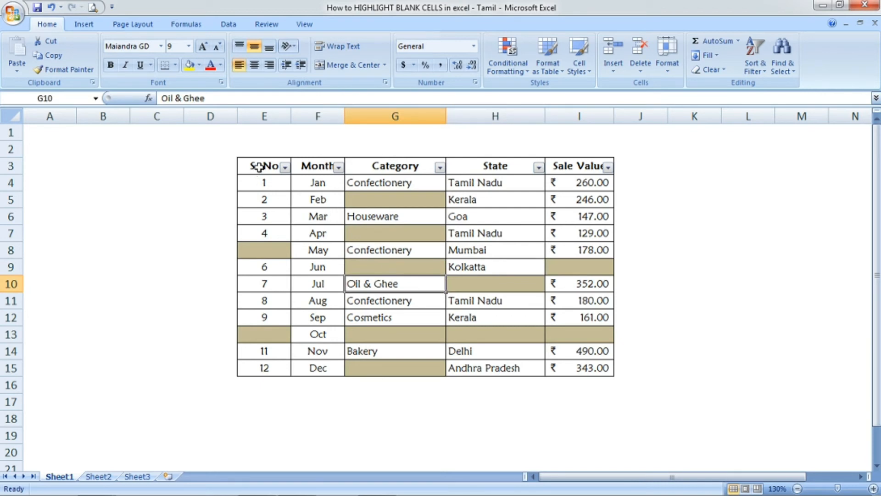
{"action": "left_click", "coordinate": [479, 223]}
{"action": "left_click", "coordinate": [483, 244]}
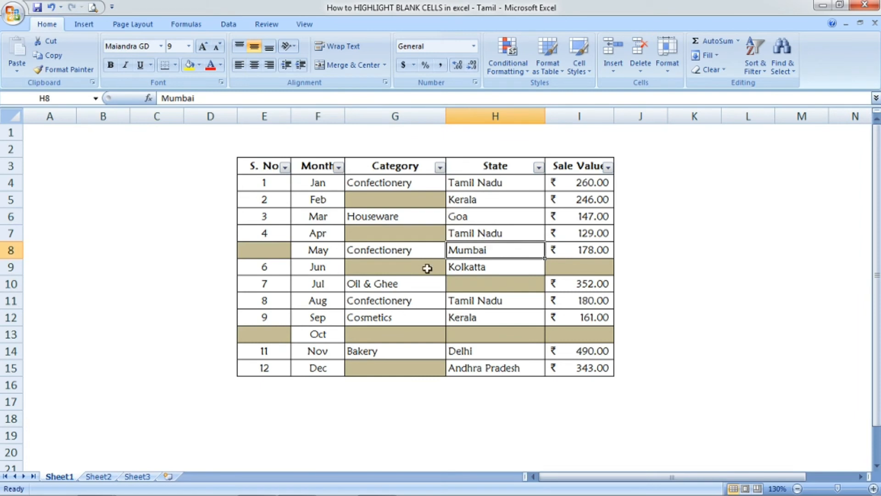
Clear the conditional formatting rules from the entire sheet
{"action": "left_click", "coordinate": [506, 57]}
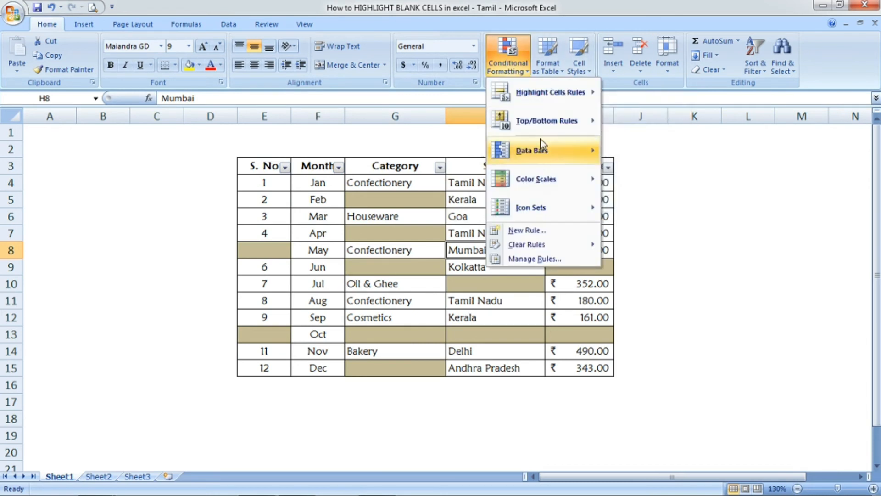
{"action": "mouse_move", "coordinate": [549, 245]}
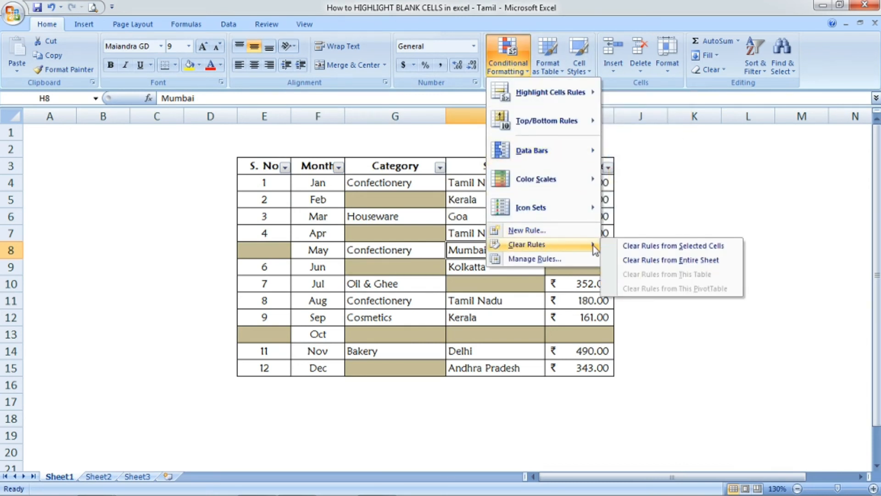
{"action": "left_click", "coordinate": [681, 260]}
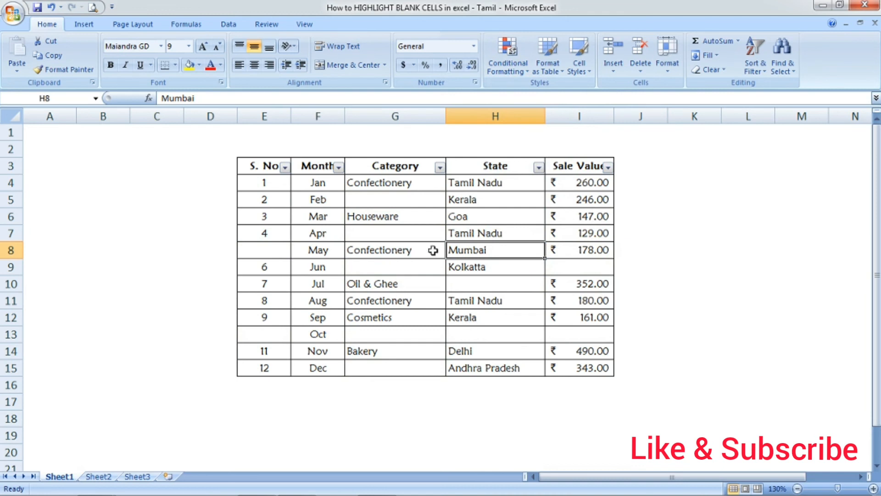
{"action": "left_click", "coordinate": [400, 312]}
{"action": "left_click", "coordinate": [397, 246]}
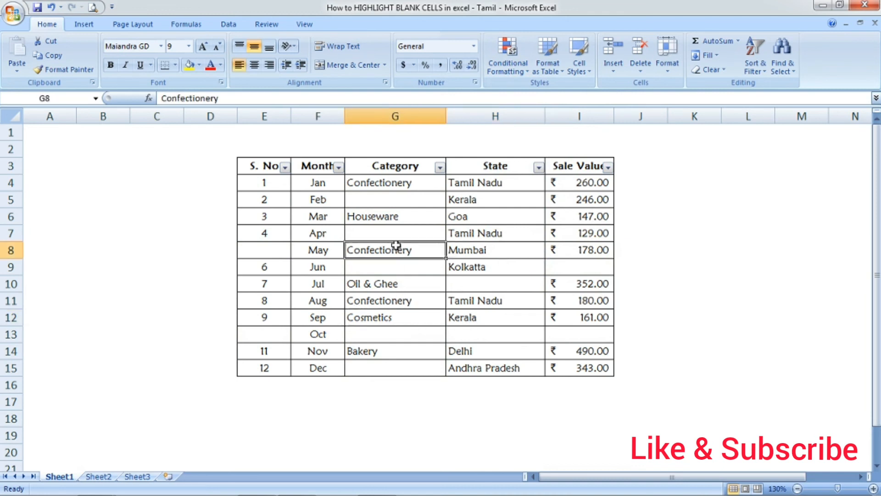
{"action": "left_click", "coordinate": [397, 200]}
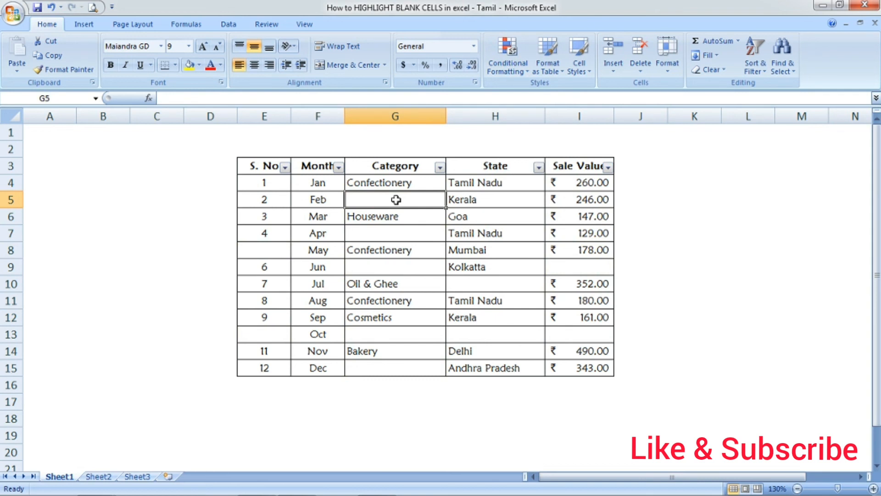
{"action": "left_click", "coordinate": [386, 410]}
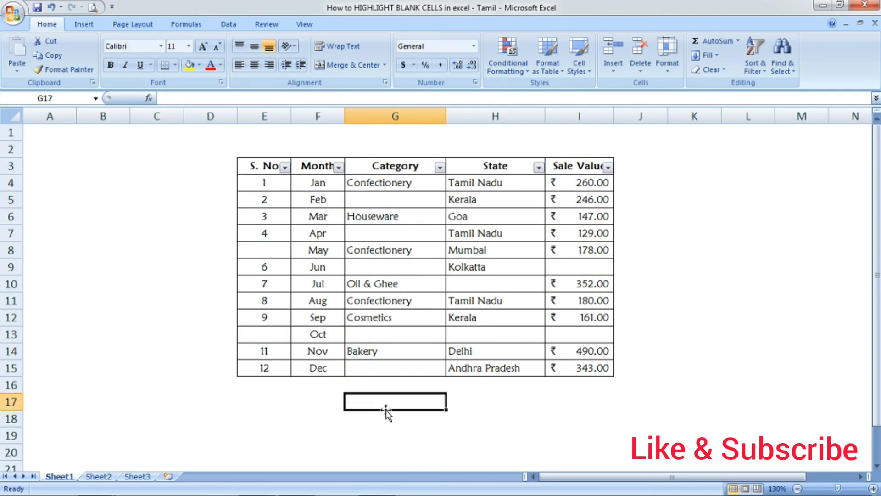
{"action": "left_click", "coordinate": [476, 407]}
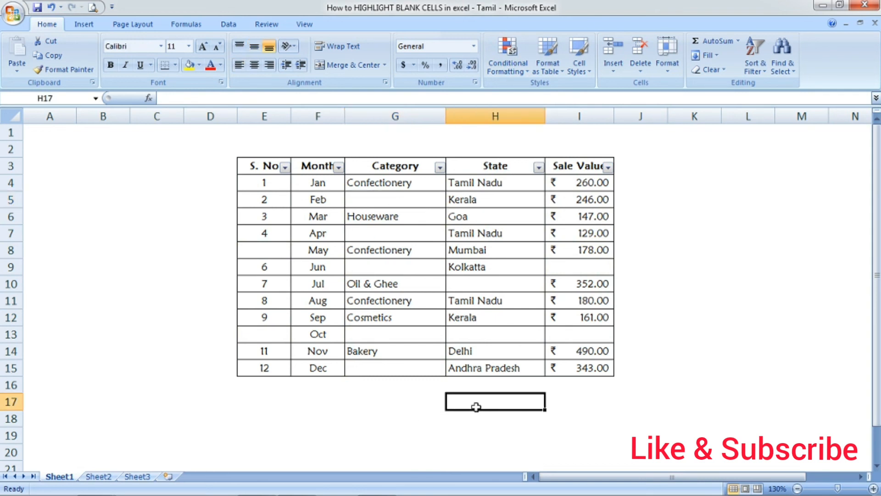
{"action": "left_click", "coordinate": [333, 415]}
{"action": "left_click", "coordinate": [340, 249]}
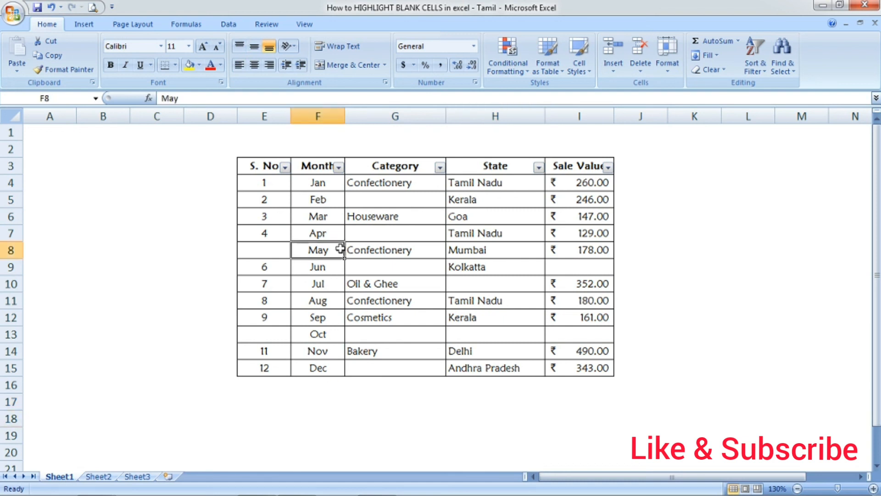
{"action": "left_click", "coordinate": [277, 250]}
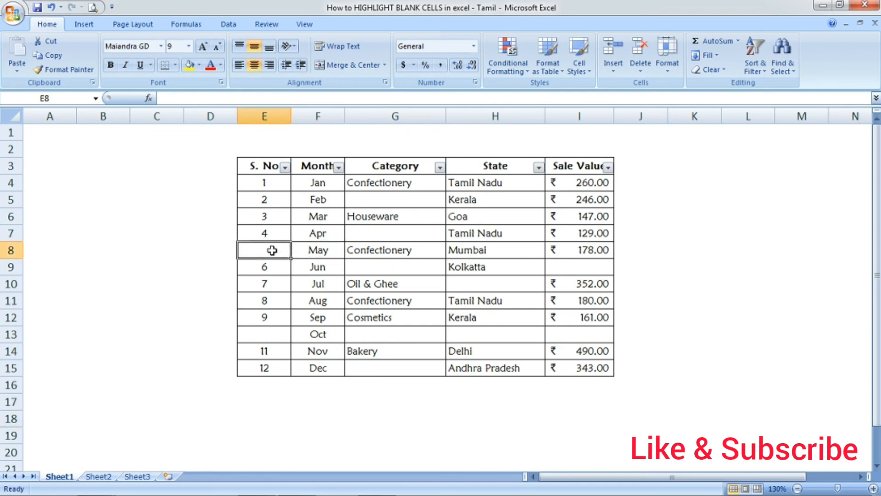
{"action": "left_click", "coordinate": [159, 221]}
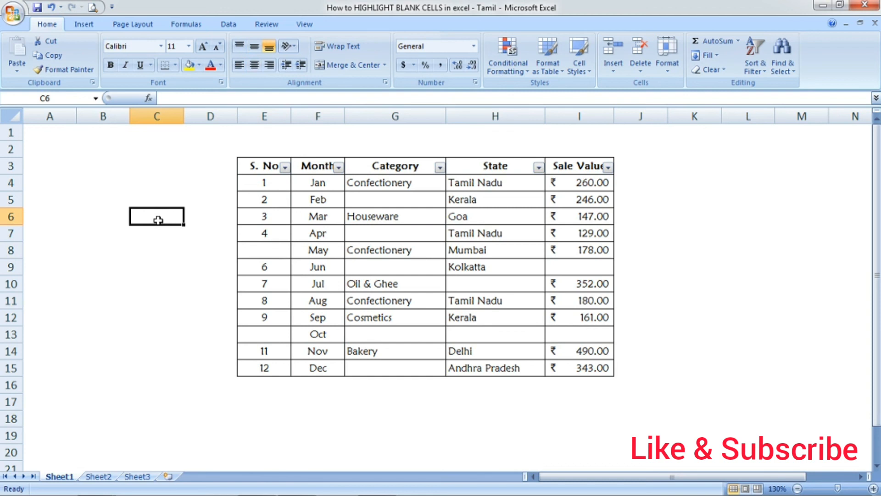